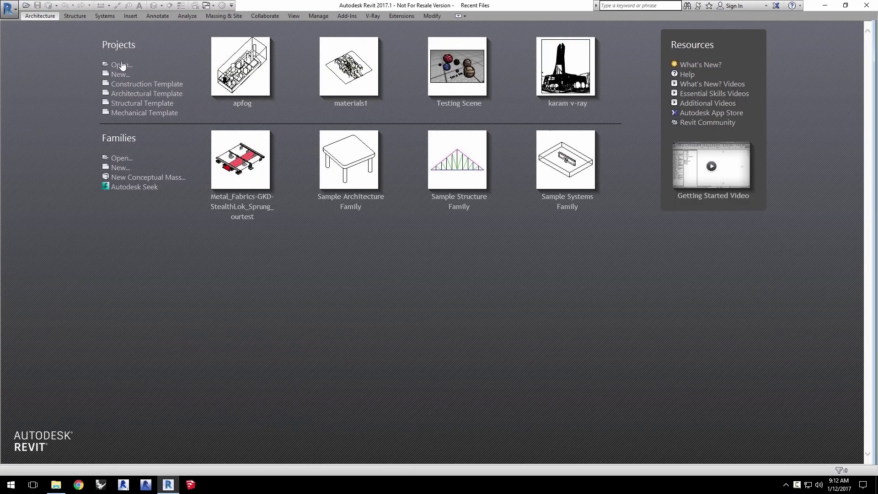
Open the apfog.rvt project file.
left_click(121, 64)
left_click(238, 179)
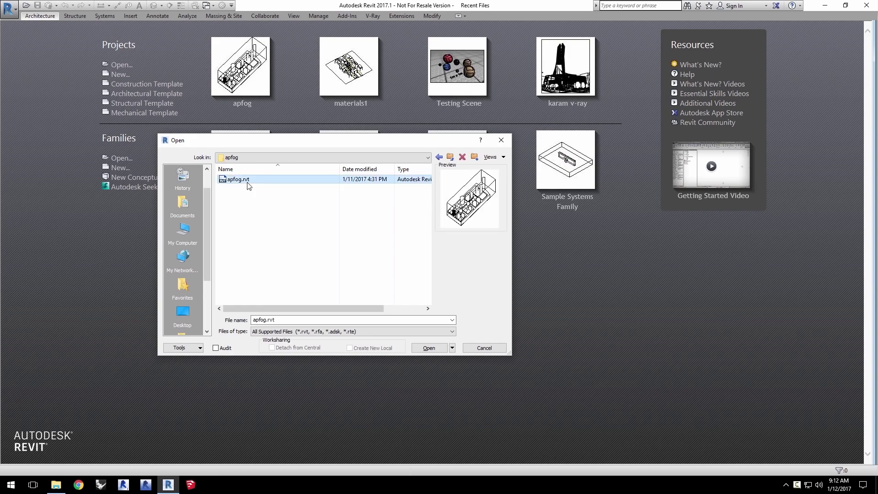
left_click(429, 347)
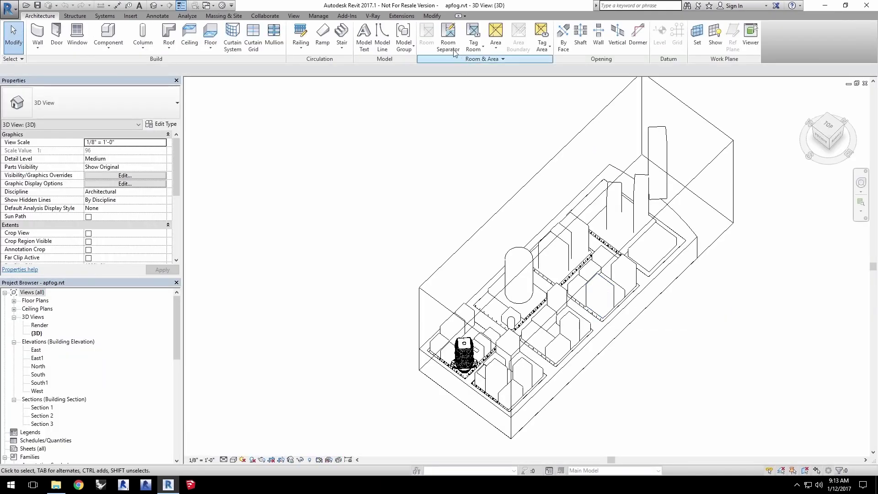
Set the active V-Ray view to the project view named Render.
left_click(373, 16)
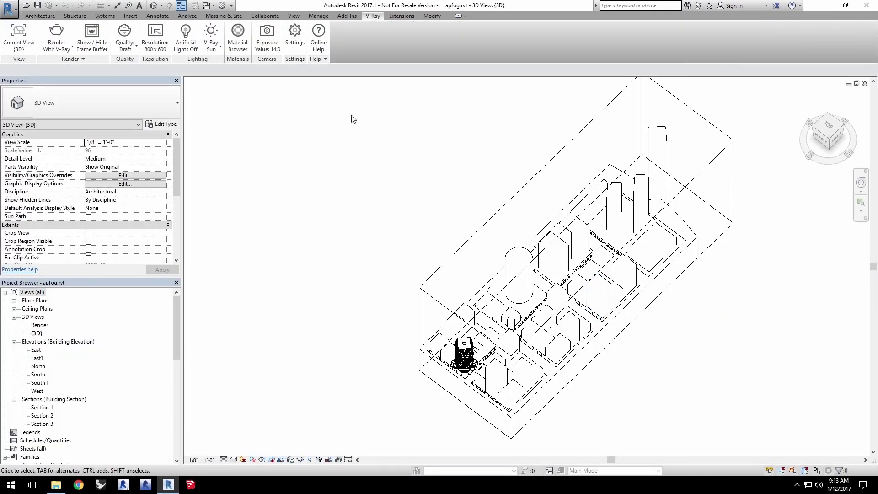
left_click(23, 41)
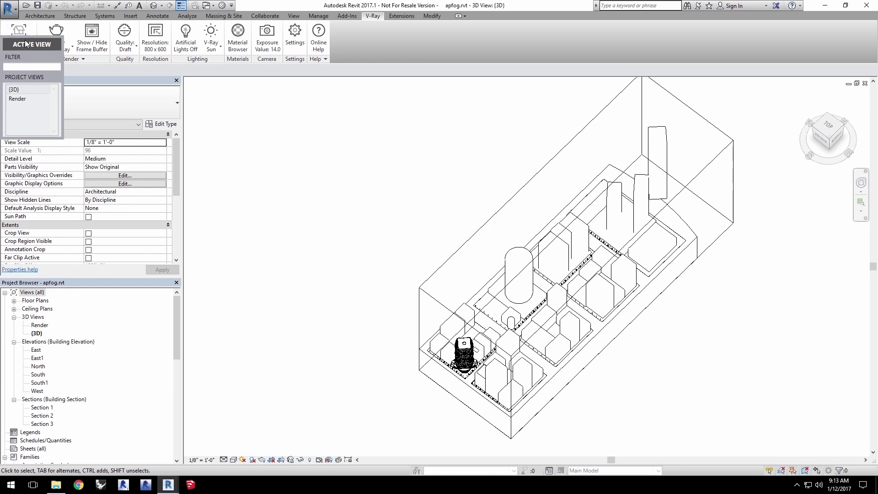
left_click(24, 98)
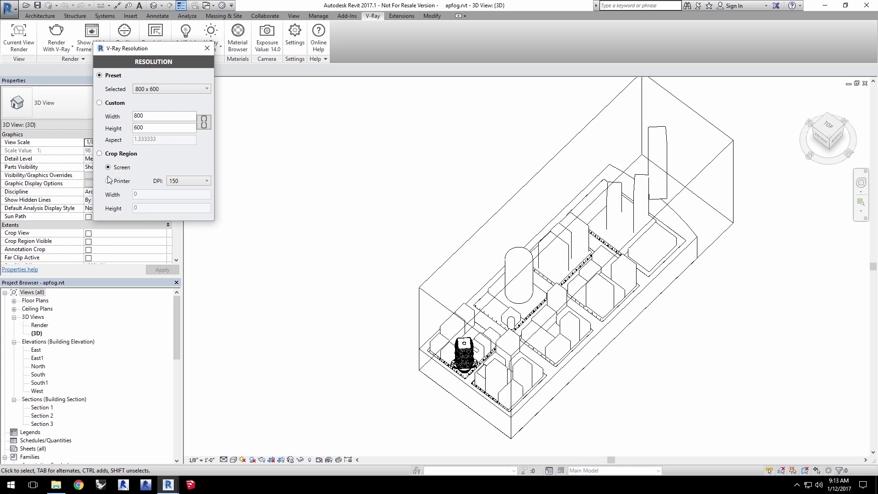
Set the V-Ray resolution to the crop region's printer size, using the DPI that gives 432 x 576.
left_click(109, 181)
left_click(181, 181)
left_click(180, 189)
left_click(207, 48)
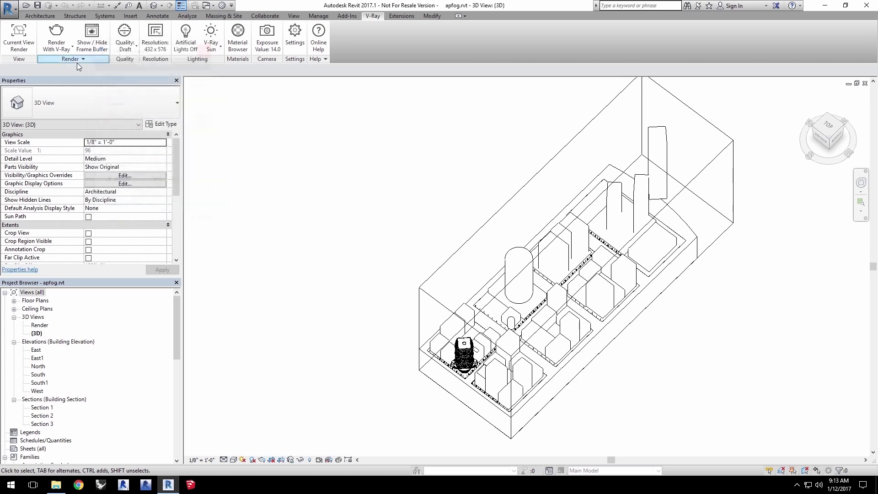
Render the view with V-Ray and stop the rendering once the image is clear enough to judge.
left_click(50, 47)
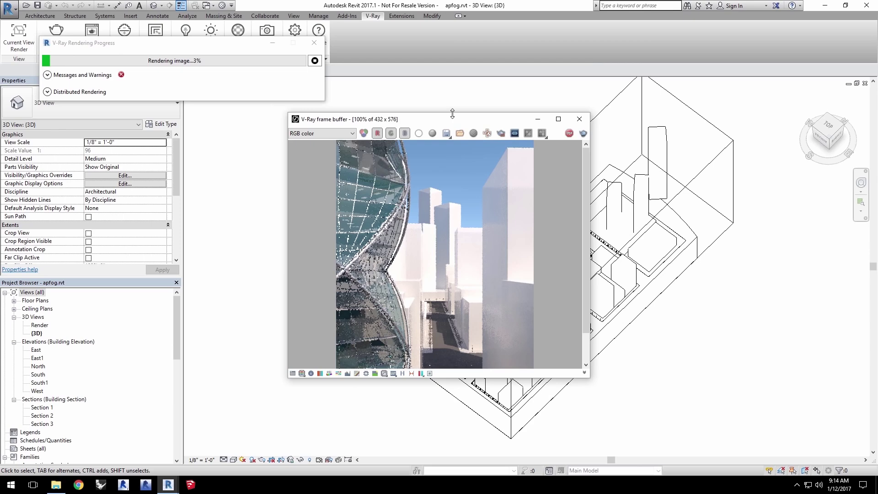
left_click_drag(452, 113, 186, 82)
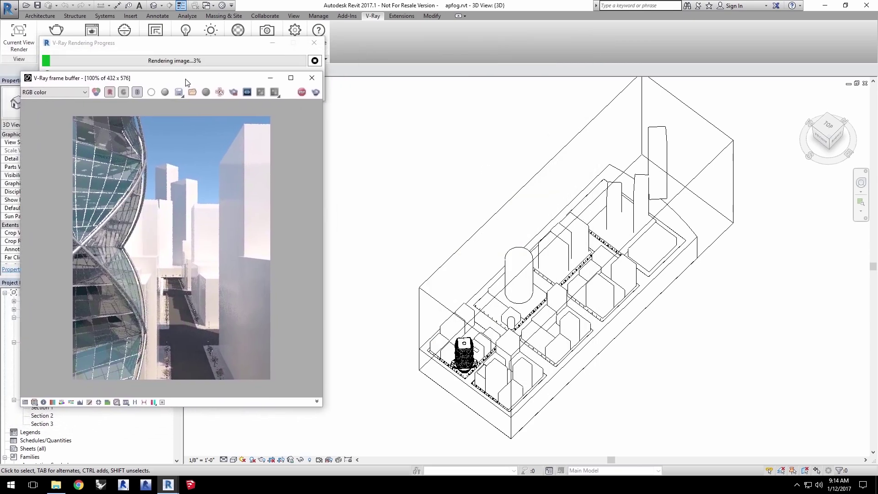
left_click(302, 93)
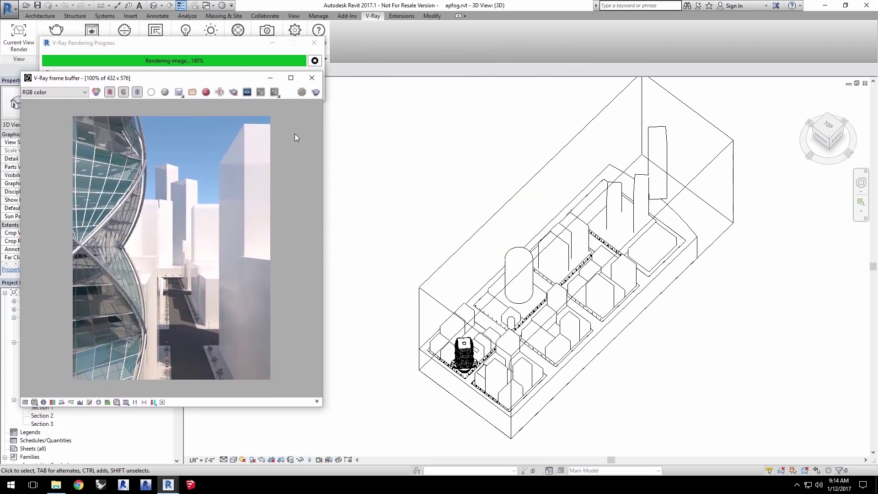
Open the V-Ray fog settings and enable Aerial Perspective.
left_click(294, 30)
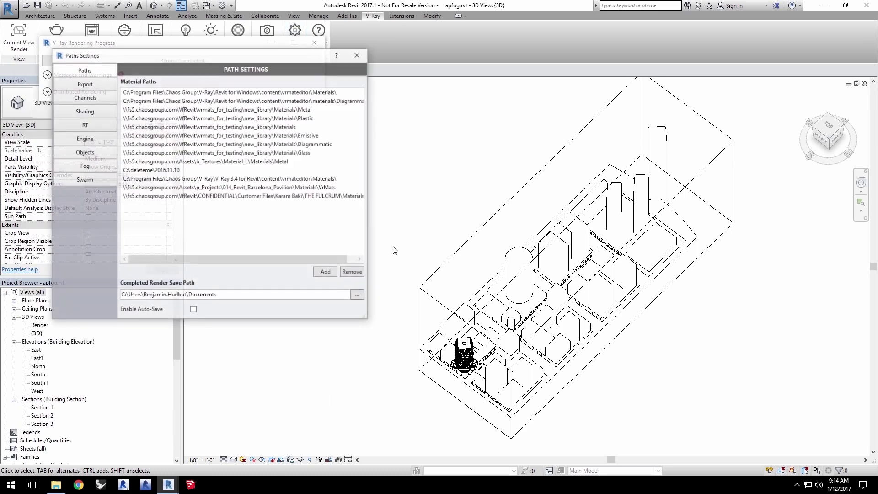
left_click(88, 167)
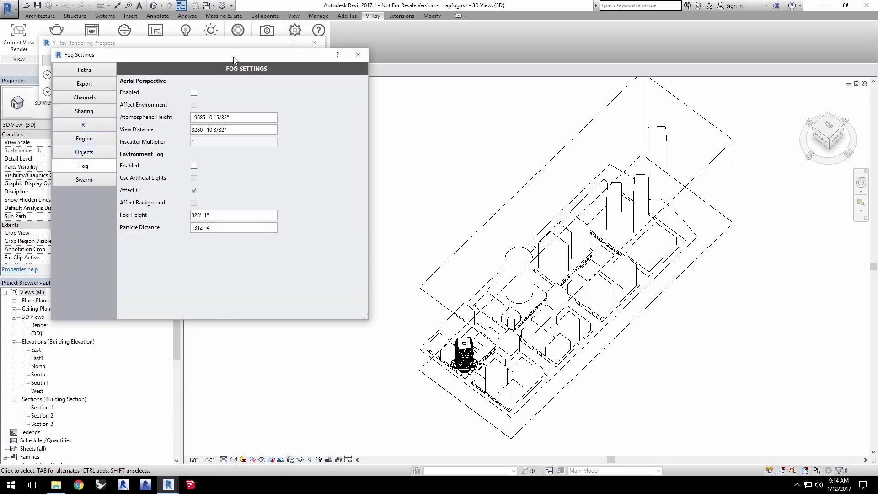
left_click_drag(224, 60, 478, 109)
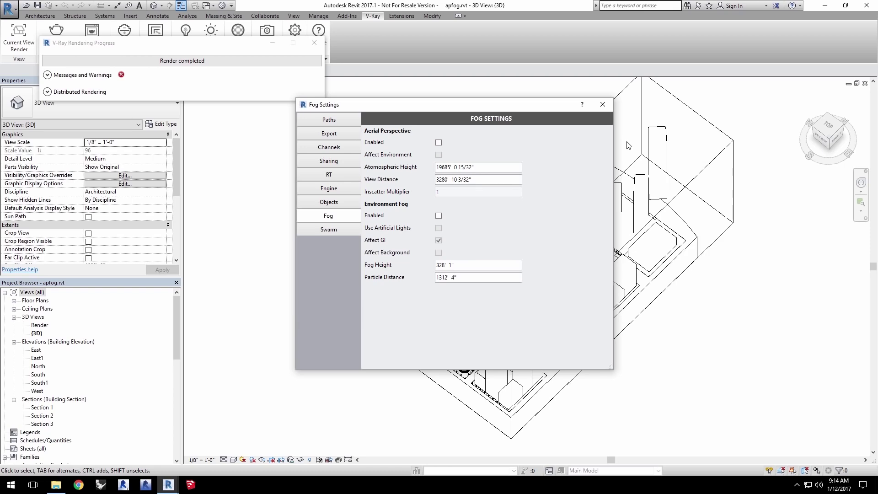
left_click(439, 143)
Set the Aerial Perspective view distance to 26246' 8 5/8".
left_click_drag(473, 179, 413, 176)
type("8000")
key("Return")
Set the Aerial Perspective view distance to 3280' 10 3/32" and render the view.
left_click_drag(478, 179, 420, 177)
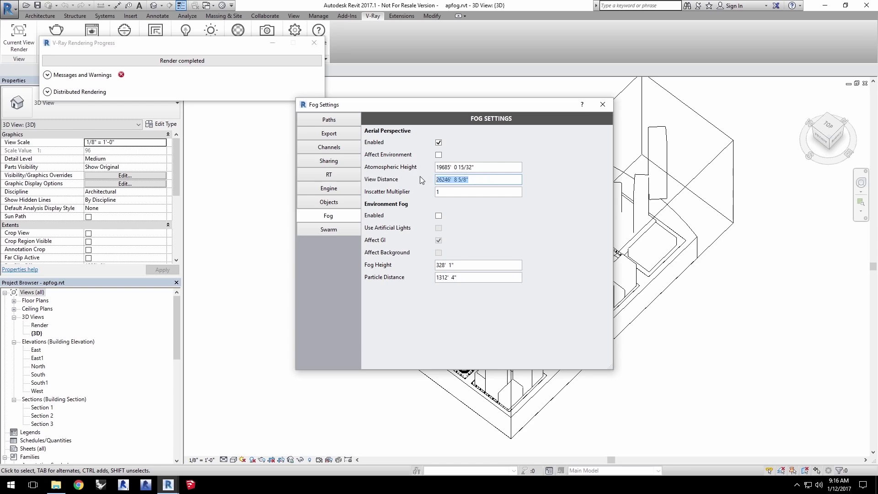
type("10")
key("Return")
left_click(56, 31)
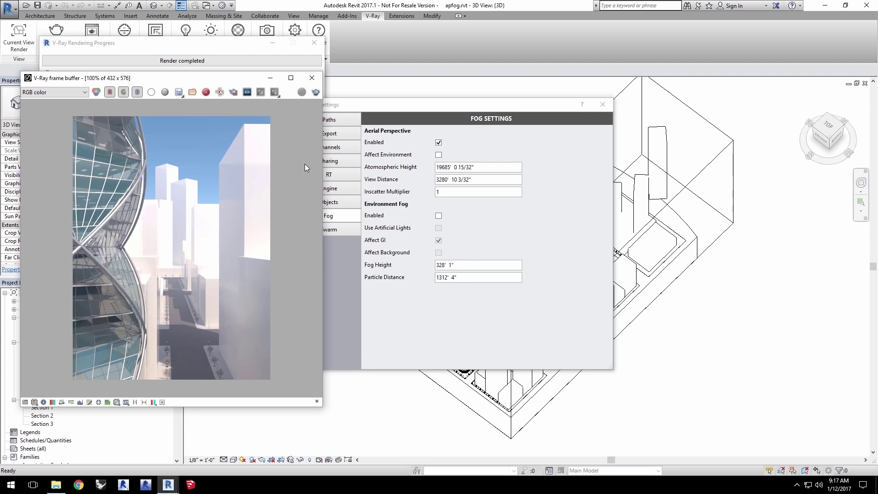
Make the Aerial Perspective affect the environment and render the view again.
left_click(438, 154)
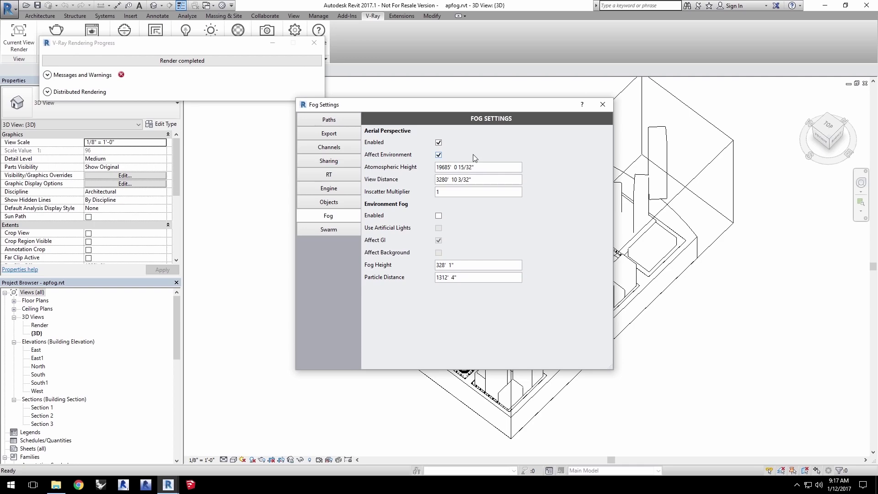
left_click(56, 30)
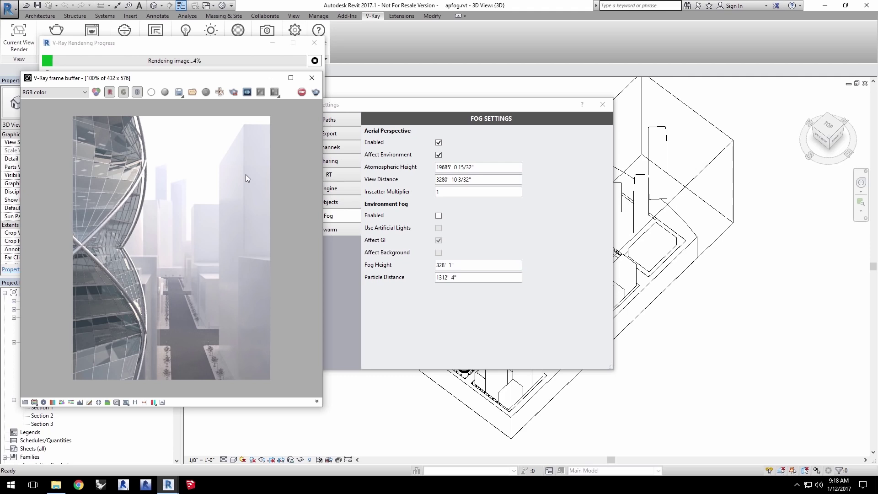
Replace Aerial Perspective with Environment Fog in the fog settings and render the view.
left_click(438, 143)
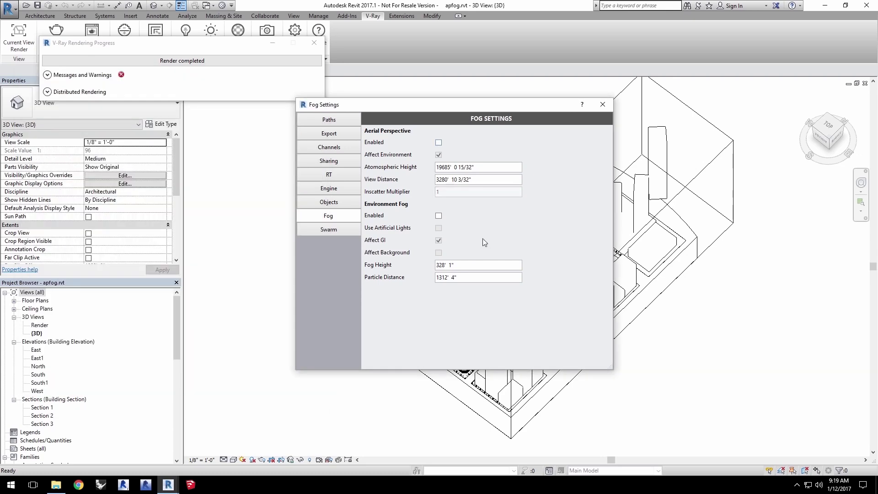
left_click(438, 215)
left_click(57, 31)
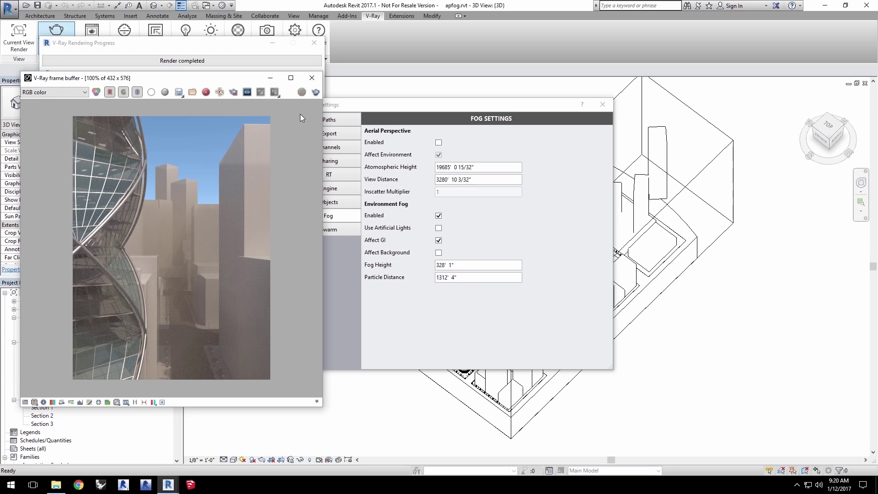
Switch the environment lighting to Dome Light, keeping its default settings.
left_click(211, 42)
left_click_drag(211, 42, 198, 78)
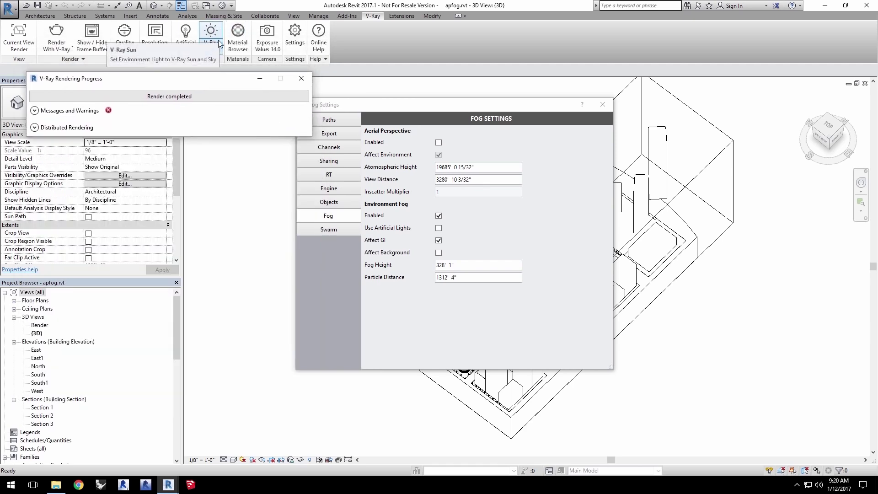
left_click(218, 44)
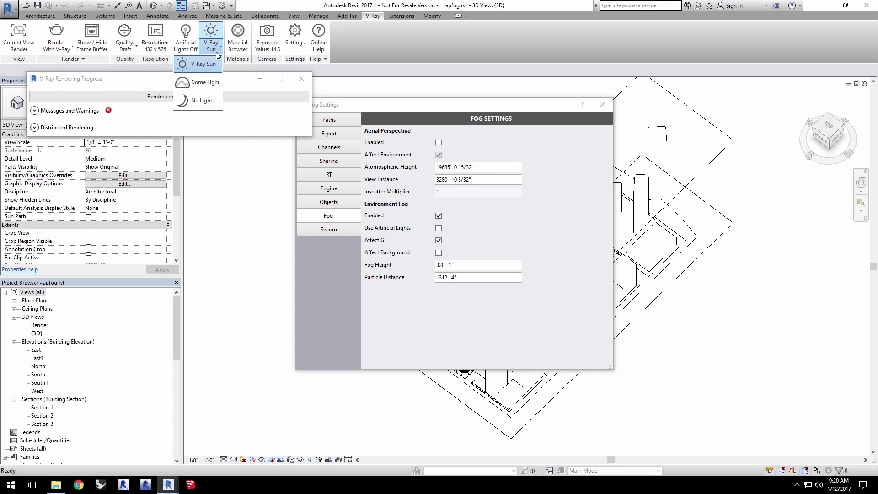
left_click(204, 82)
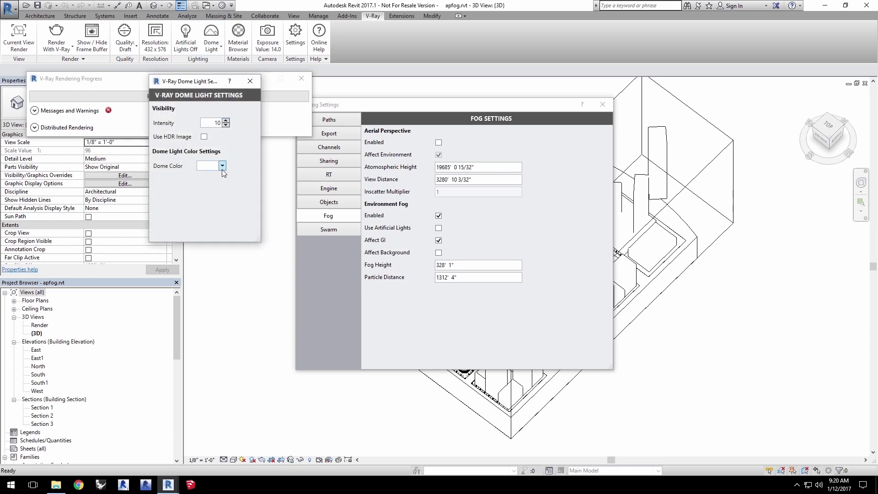
left_click(250, 82)
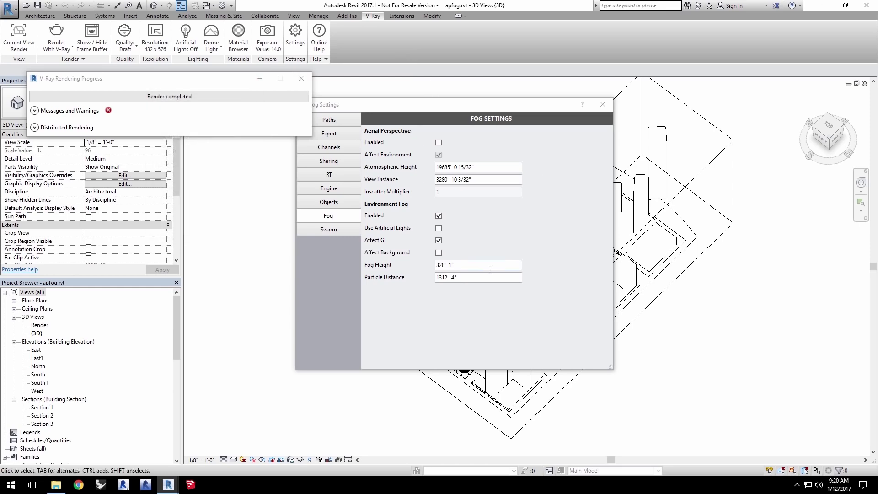
Set the Environment Fog particle distance to 6000' and render the view with the dome light.
left_click_drag(492, 279, 417, 275)
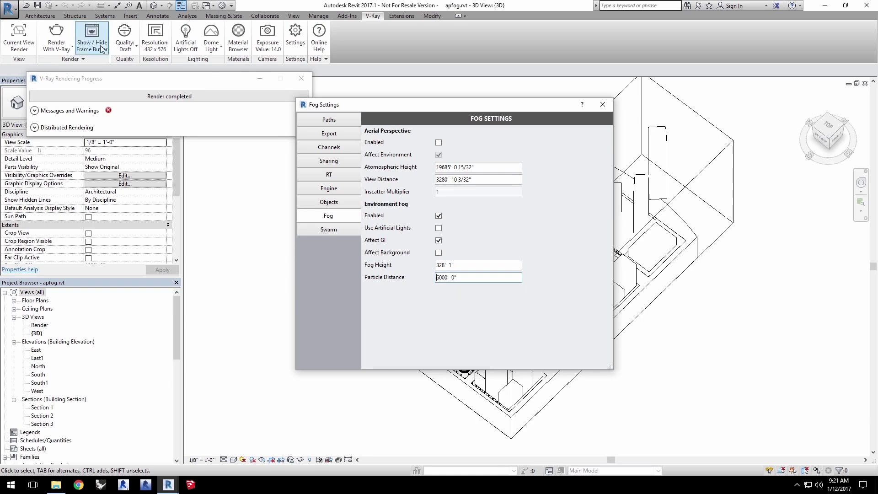
left_click(59, 34)
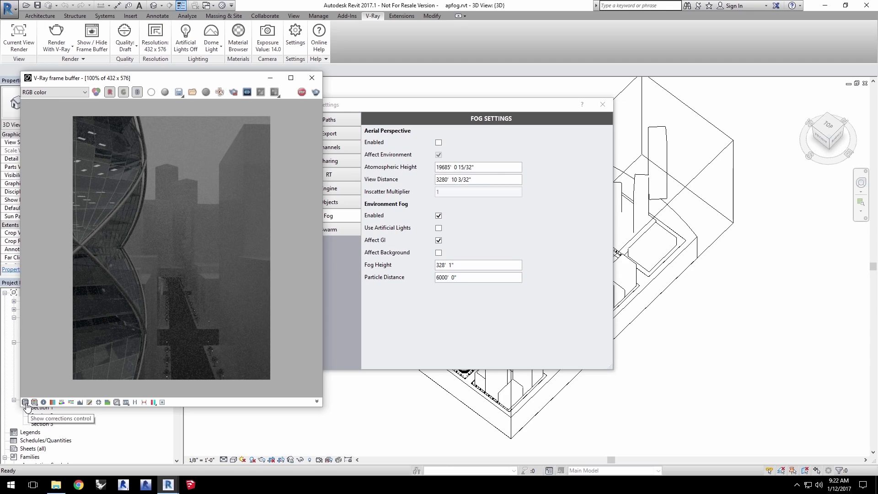
Brighten the render with the frame buffer's exposure correction, using Exposure 1.87 and Contrast 0.25.
left_click(25, 402)
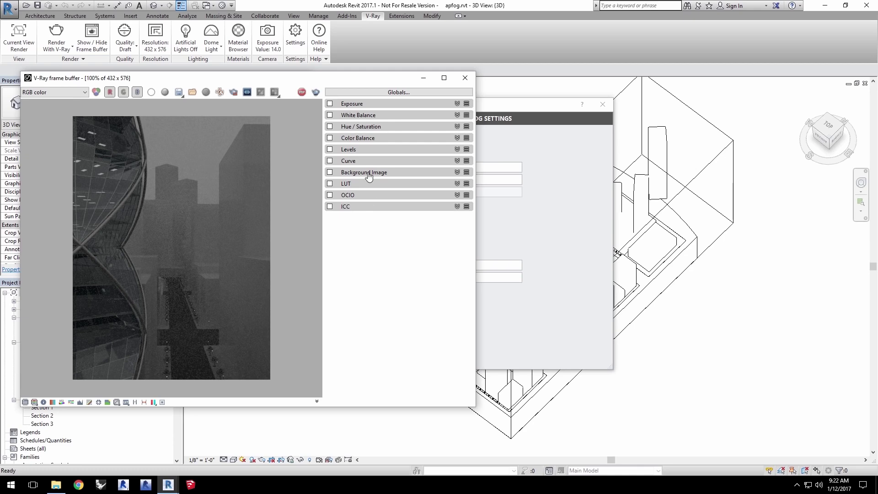
left_click(330, 103)
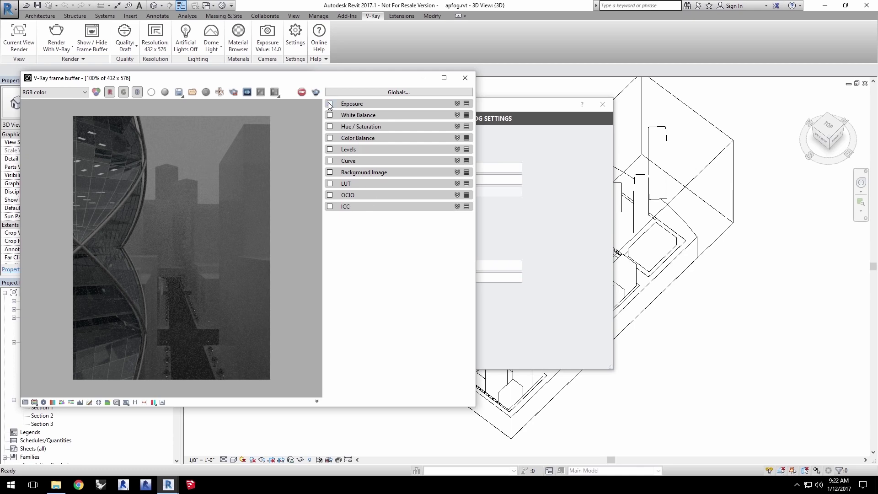
left_click(363, 104)
left_click_drag(385, 122, 410, 127)
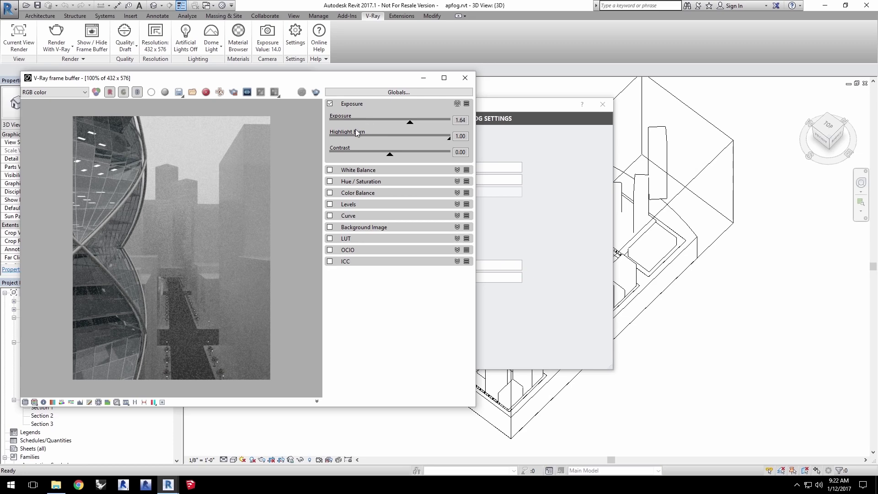
left_click_drag(411, 121, 413, 121)
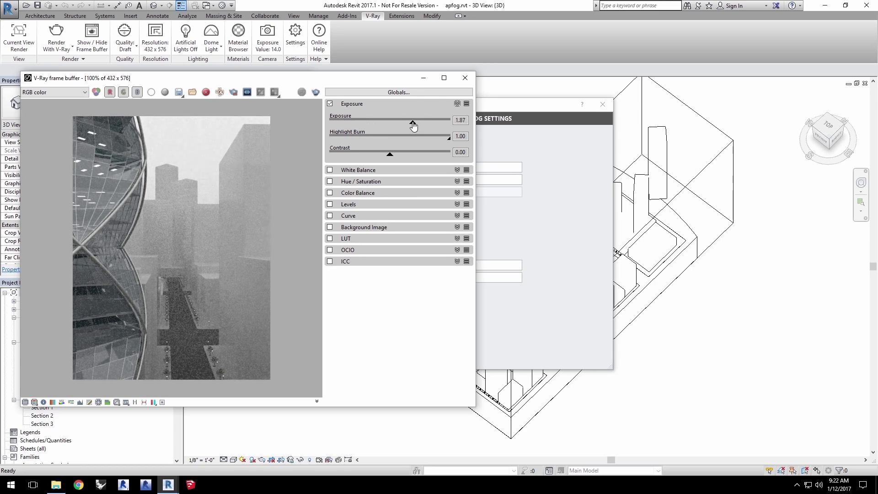
left_click_drag(390, 156, 405, 157)
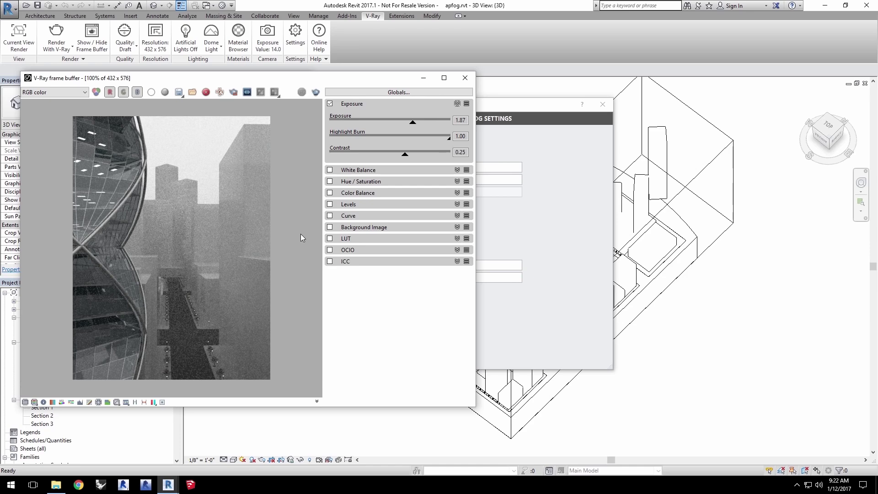
Turn off the exposure correction and close the frame buffer to return to the fog settings.
left_click(329, 104)
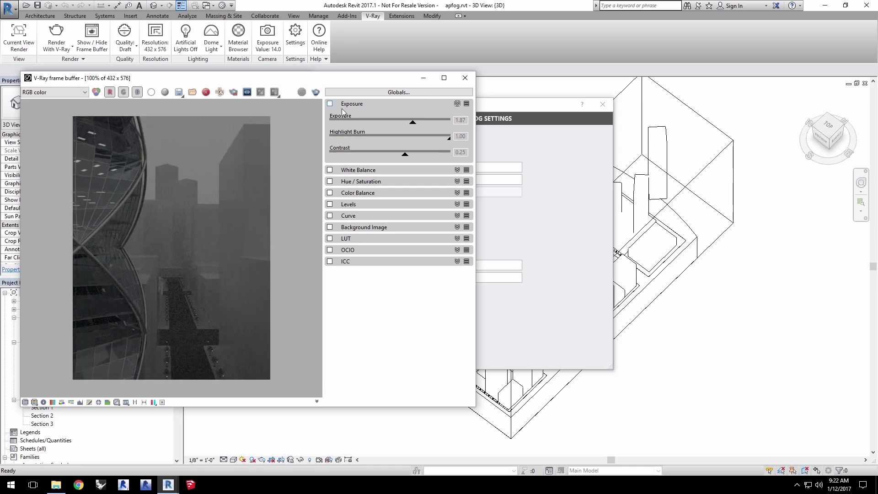
left_click(465, 78)
left_click_drag(494, 106, 523, 109)
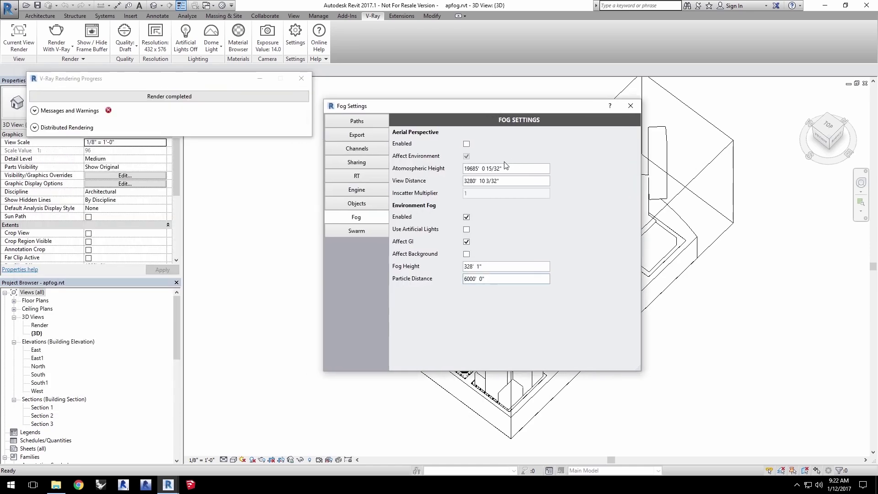
Switch the environment lighting to V-Ray Sun, keeping its default settings.
left_click(215, 43)
left_click(211, 67)
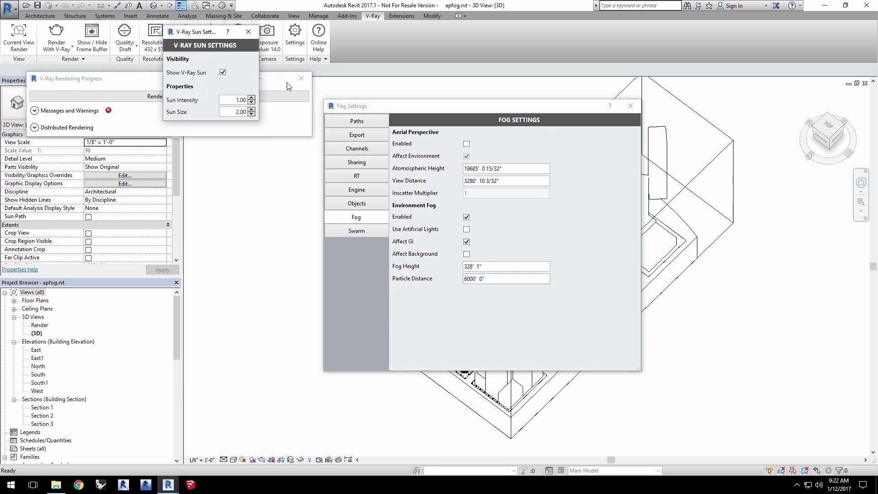
left_click(248, 31)
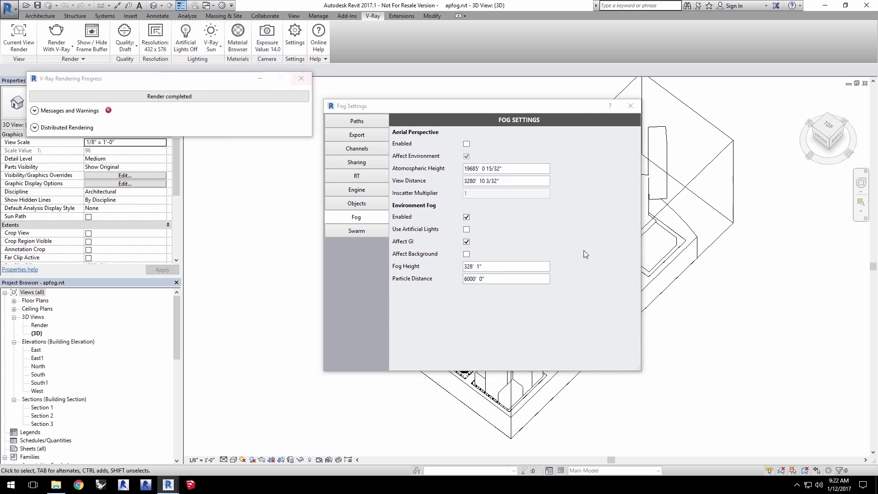
Make the Environment Fog affect the background, set its particle distance to 800', and render the view.
left_click(466, 254)
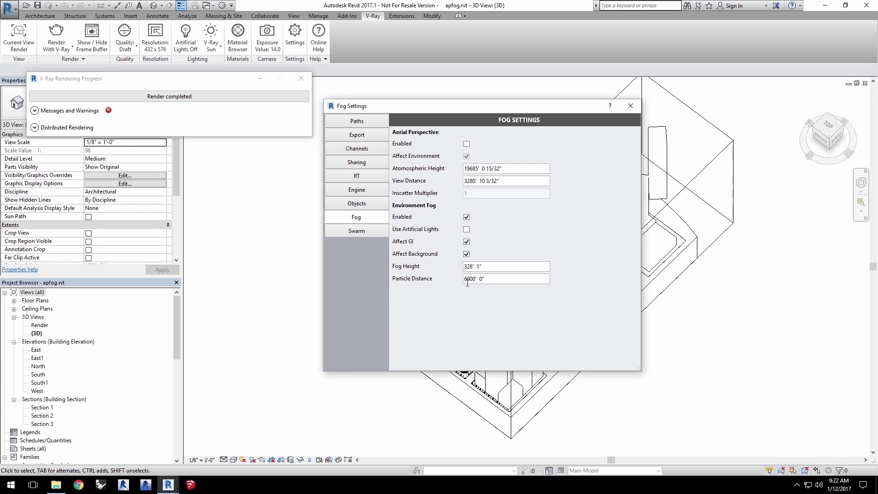
left_click_drag(497, 282, 441, 279)
type("800")
key("Return")
left_click(56, 35)
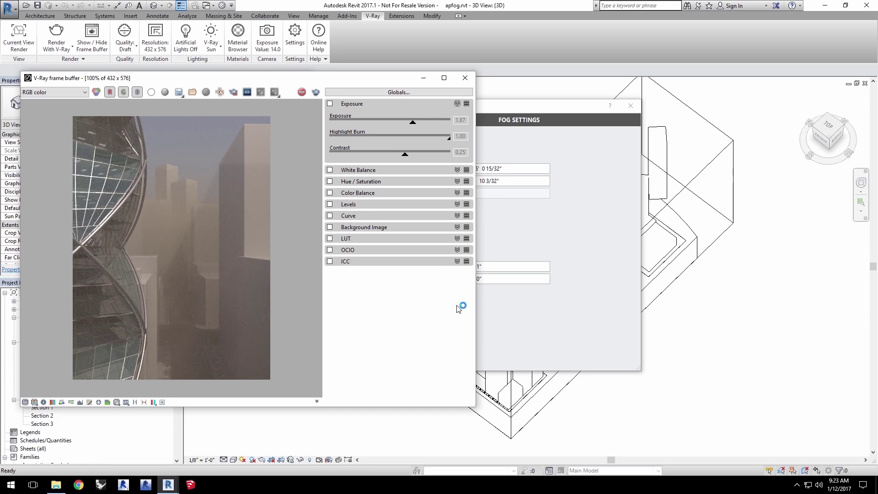
Turn on the frame buffer's white balance correction and set its temperature to 5245.
left_click(387, 172)
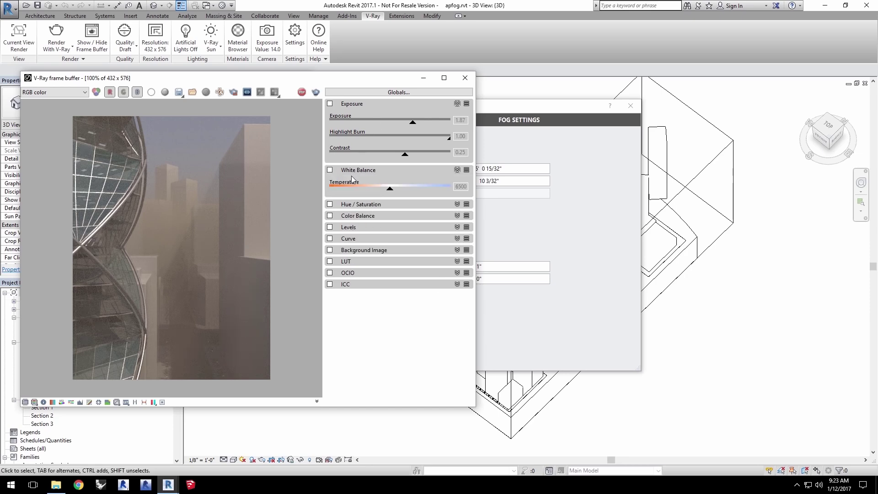
left_click(330, 170)
left_click_drag(389, 191, 368, 191)
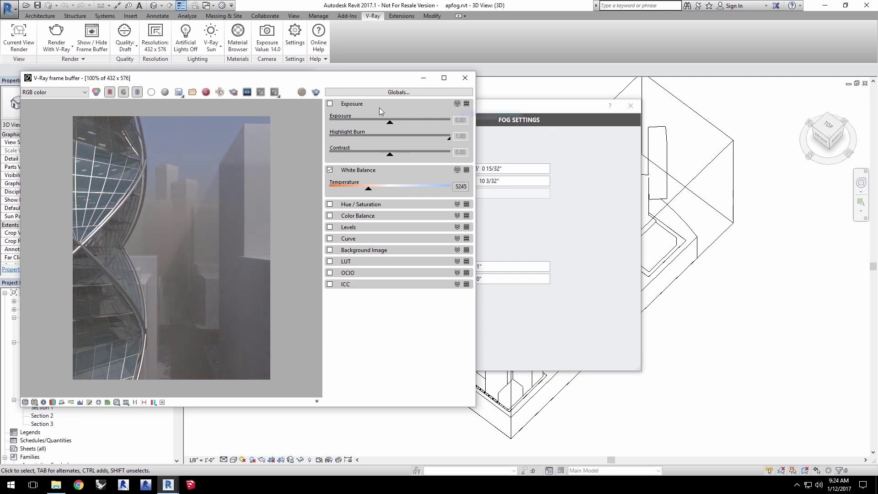
Enable the exposure correction with Exposure 0.77 and Contrast 0.34, and cool the white balance temperature to 4928.
left_click(330, 103)
left_click(389, 156)
left_click_drag(393, 158, 396, 154)
left_click_drag(390, 122, 399, 123)
left_click_drag(397, 156, 409, 159)
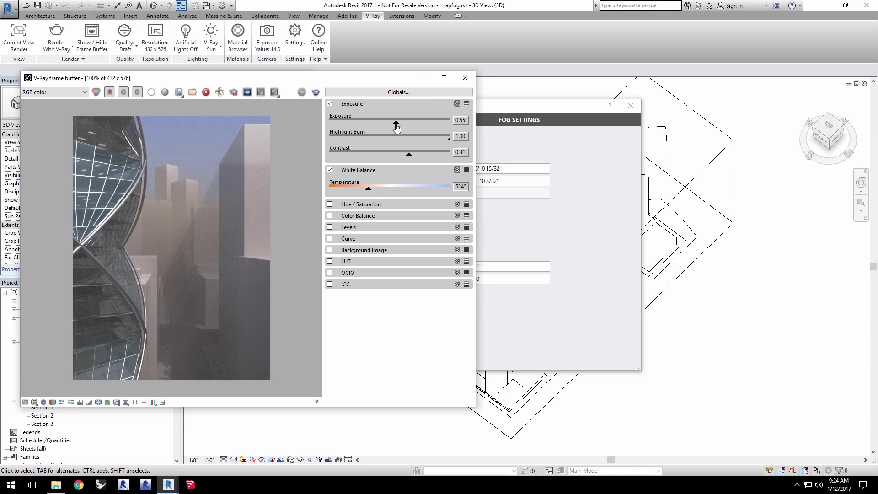
left_click_drag(396, 128, 410, 154)
mouse_move(368, 189)
left_mouse_down()
mouse_move(352, 188)
mouse_move(362, 188)
left_mouse_up()
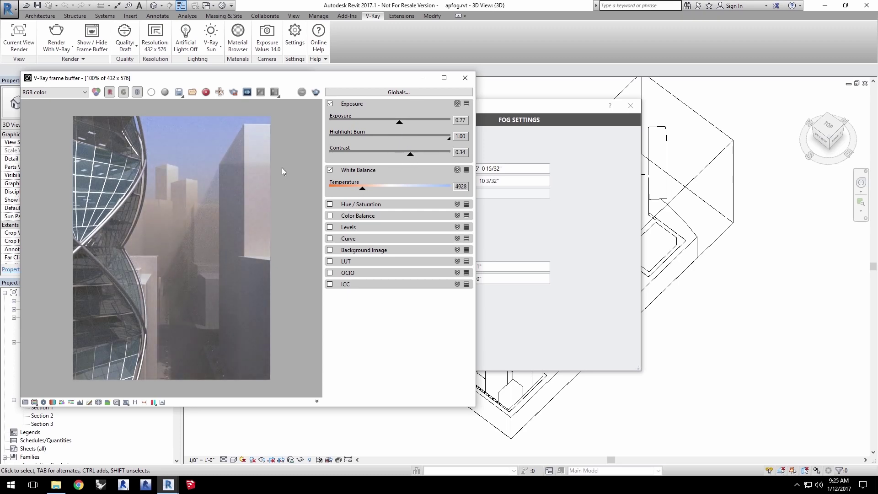
Set the render quality to Very High and raise the crop region's printer DPI for a 675 x 900 output.
left_click(125, 51)
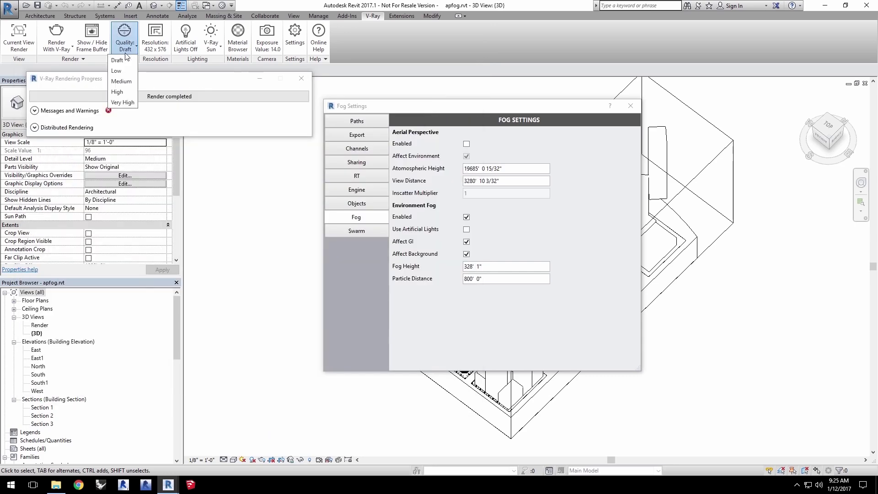
left_click(121, 102)
left_click(155, 37)
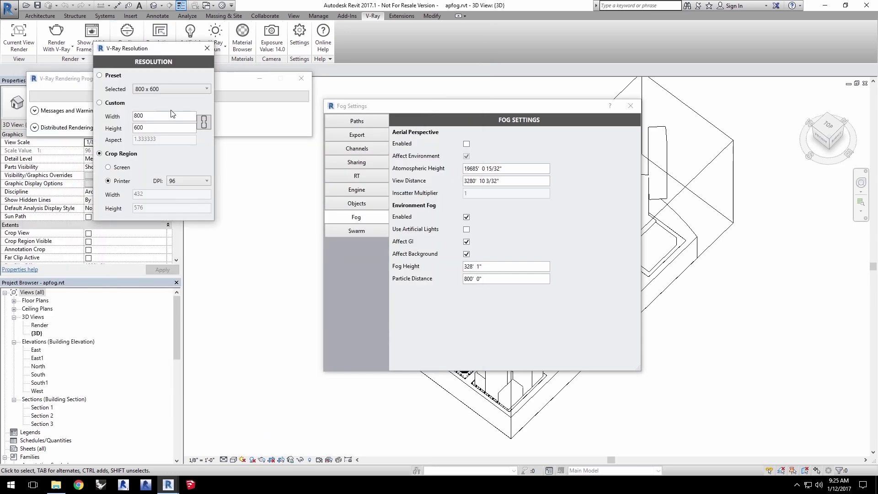
left_click(180, 180)
left_click(183, 195)
left_click(207, 49)
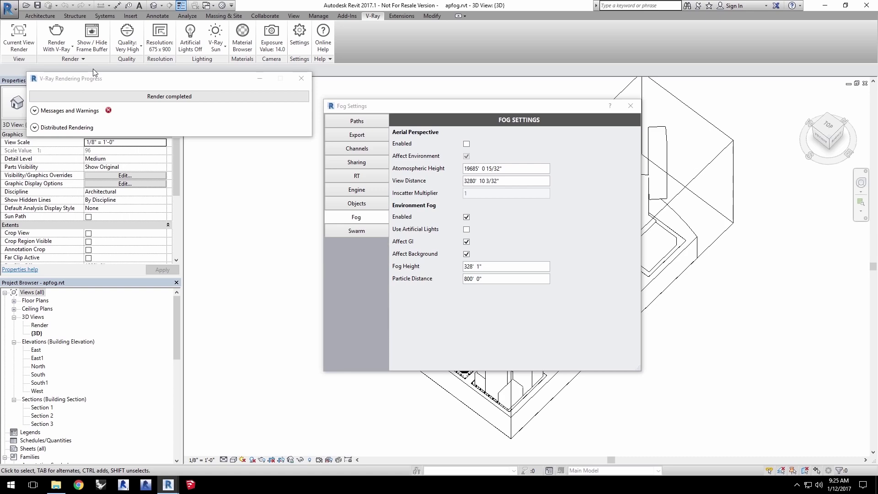
Enable V-Ray Swarm for distributed rendering.
left_click(83, 58)
left_click(86, 81)
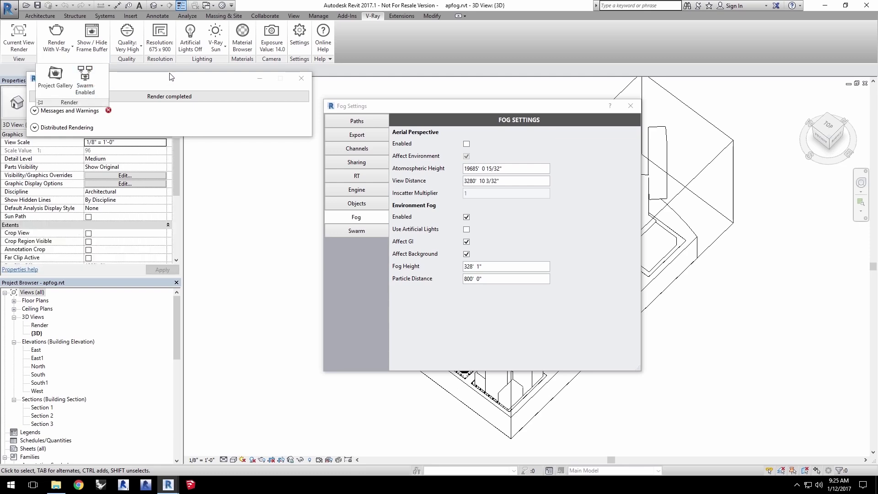
Switch the Very High quality's image sampler away from Progressive in the engine settings and render the view.
left_click(366, 187)
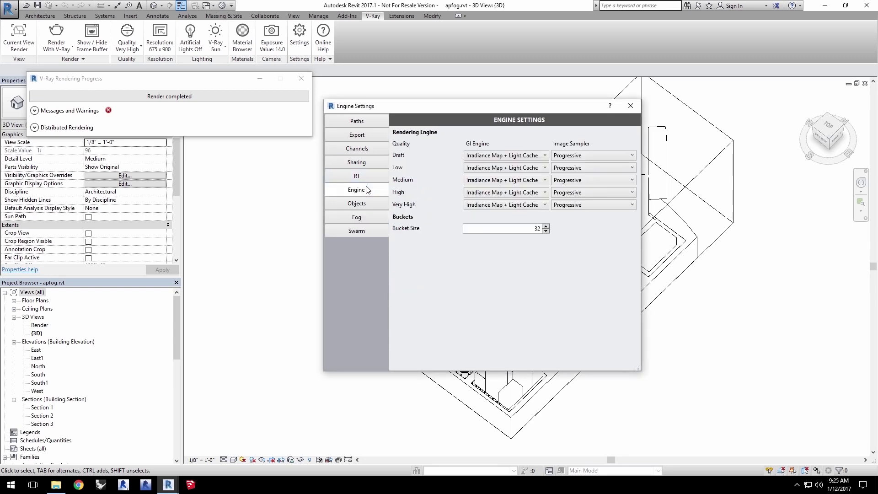
left_click(597, 206)
left_click(594, 214)
left_click(57, 36)
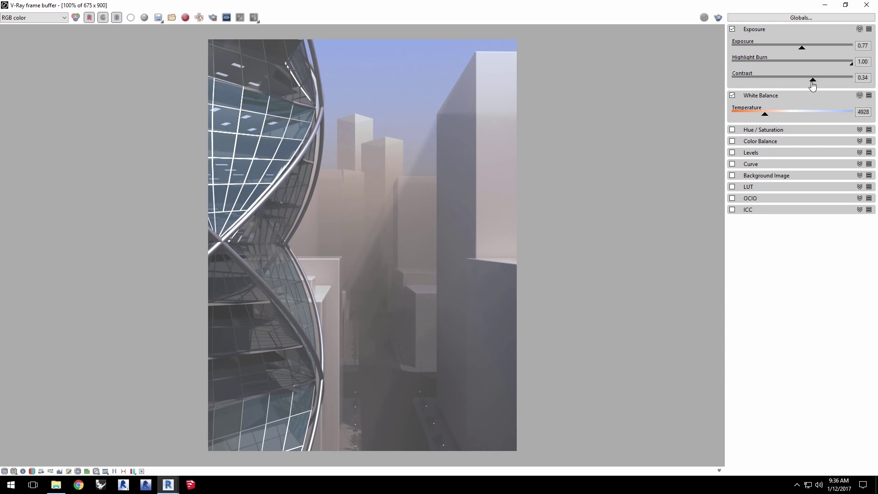
Fine-tune the final render's color corrections with Contrast 0.46 and a white balance temperature of 4691.
left_click_drag(812, 82, 820, 82)
left_click_drag(766, 118, 763, 117)
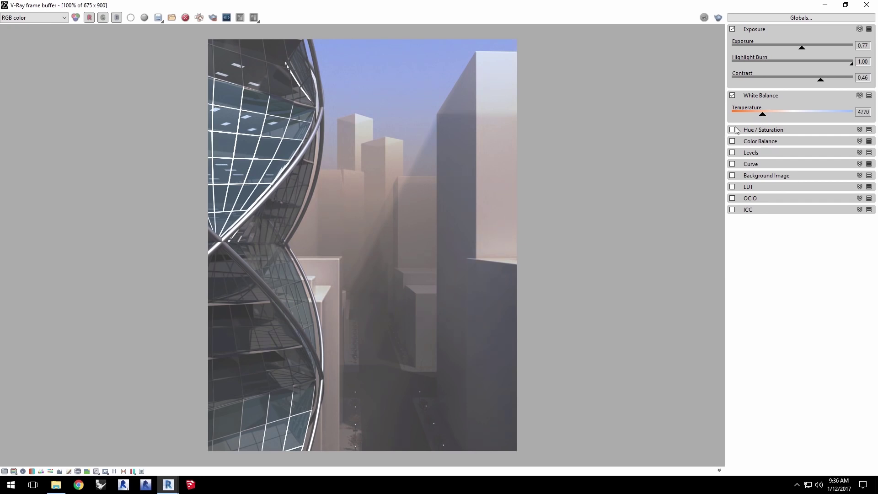
left_click_drag(763, 118, 762, 119)
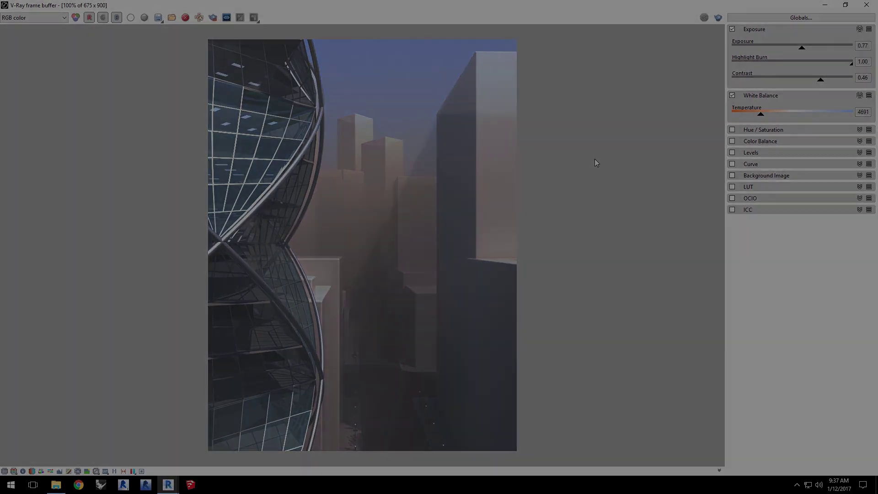